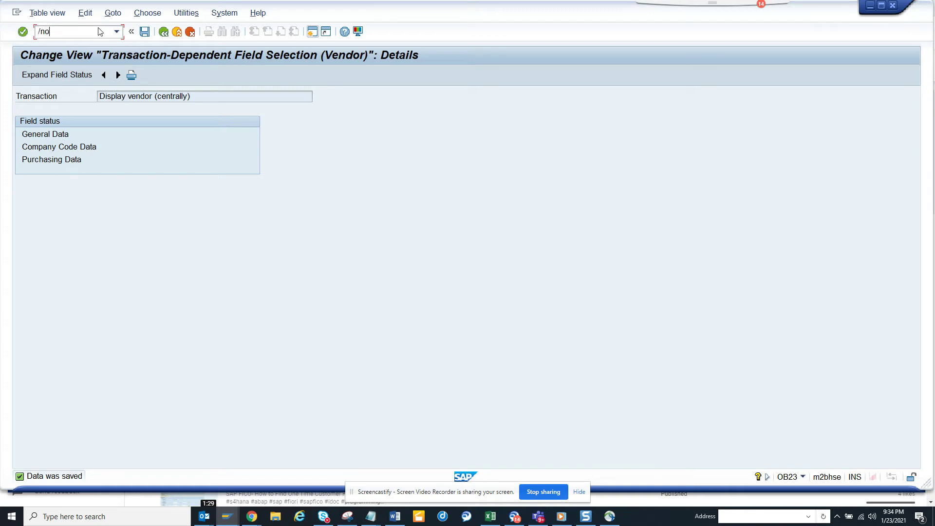
type("b2")
type("3")
Step: Run /nob23 to reload the transaction-dependent vendor field selection overview list
key("Return")
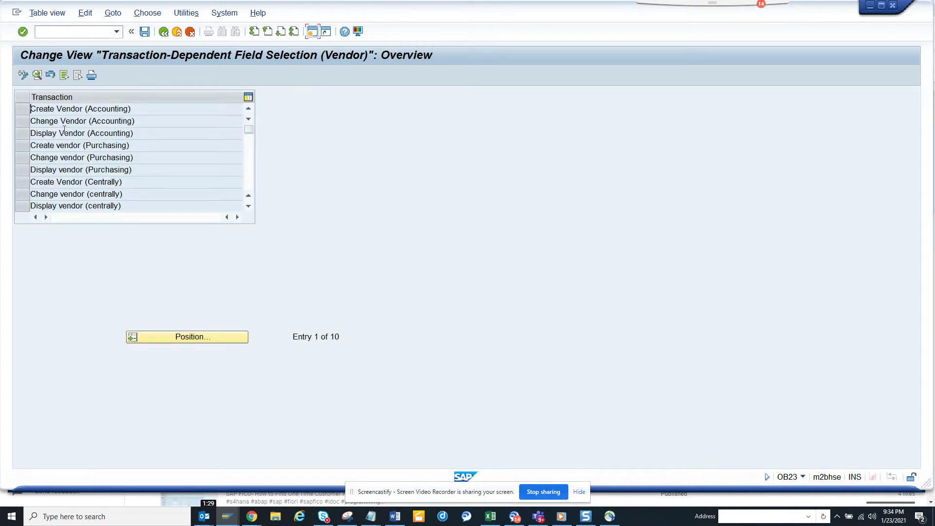
Step: Show Display Vendor (Accounting) details and enter its General Data field status groups
left_click(31, 136)
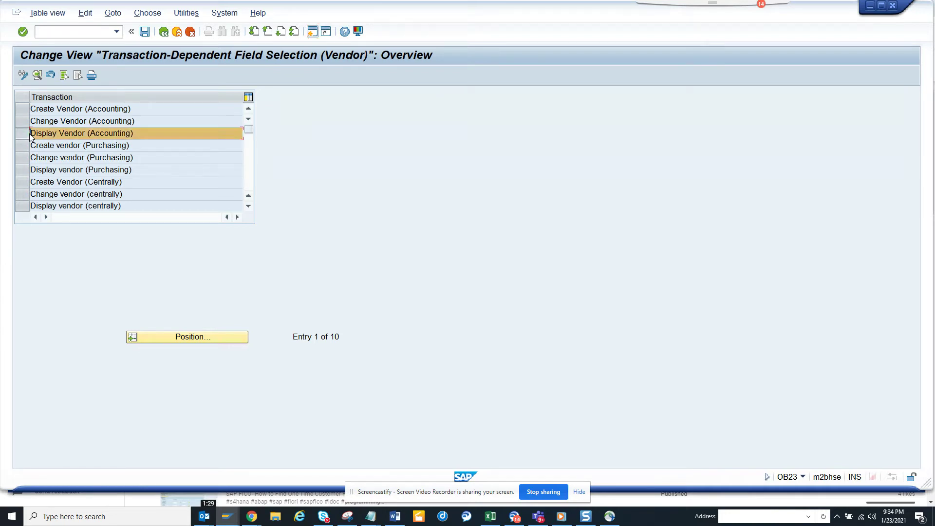
left_click(40, 76)
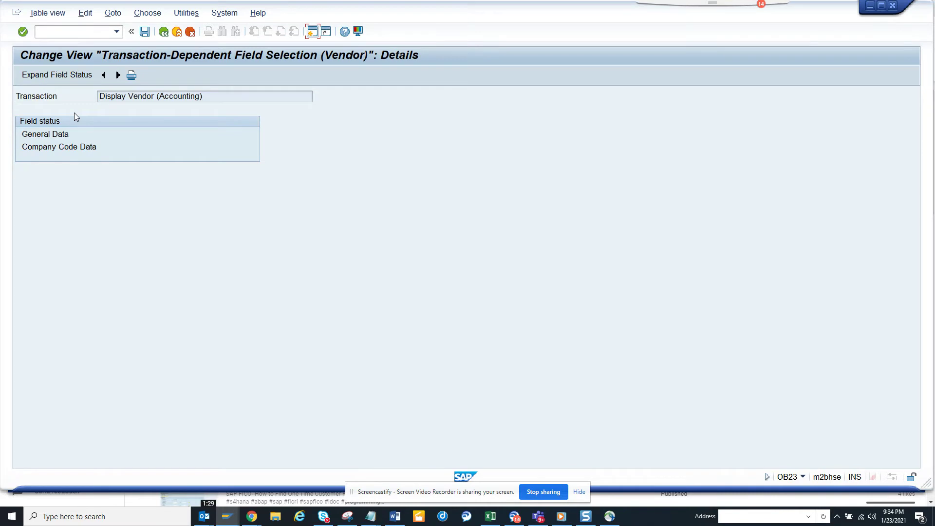
left_click(164, 31)
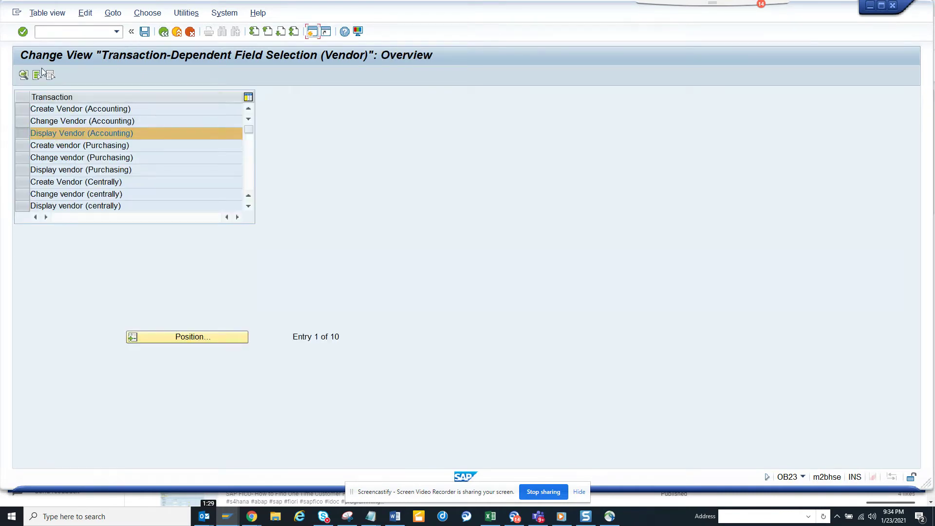
left_click(23, 75)
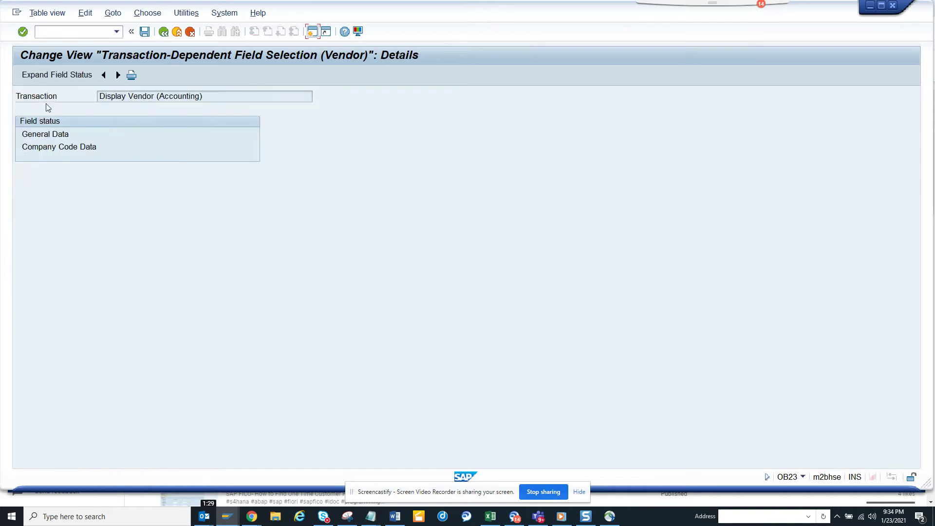
double_click(50, 135)
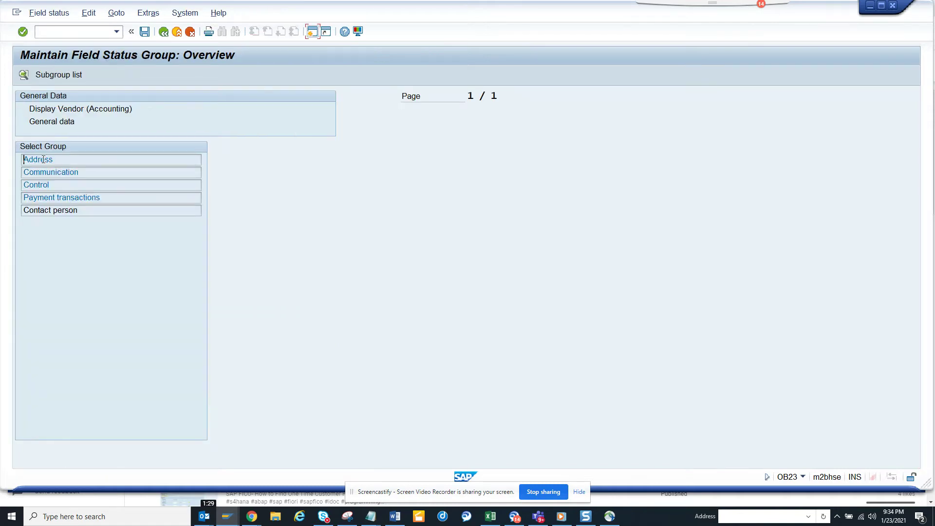
Step: View Payment transactions field statuses, then select the four B_BUPA objects in the SAP note
left_click(54, 196)
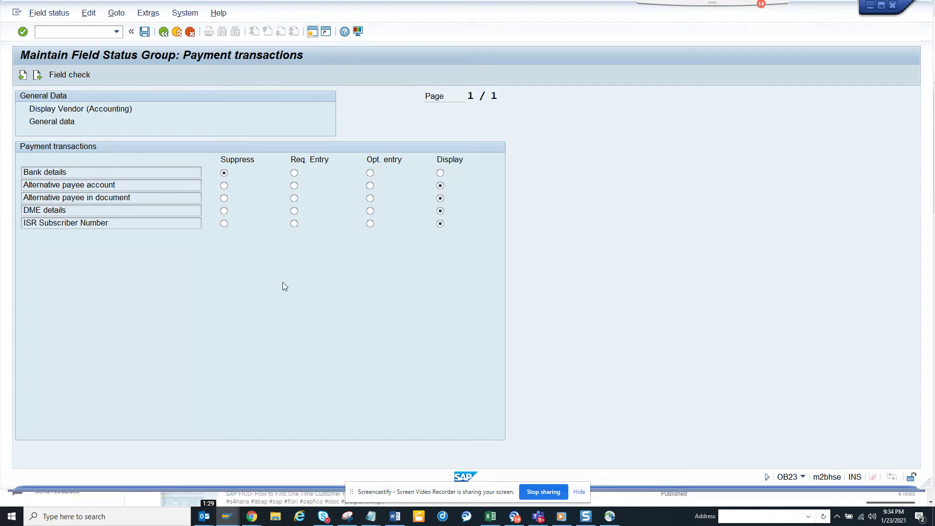
key("alt+Tab")
key("alt+Tab")
key("alt+Tab")
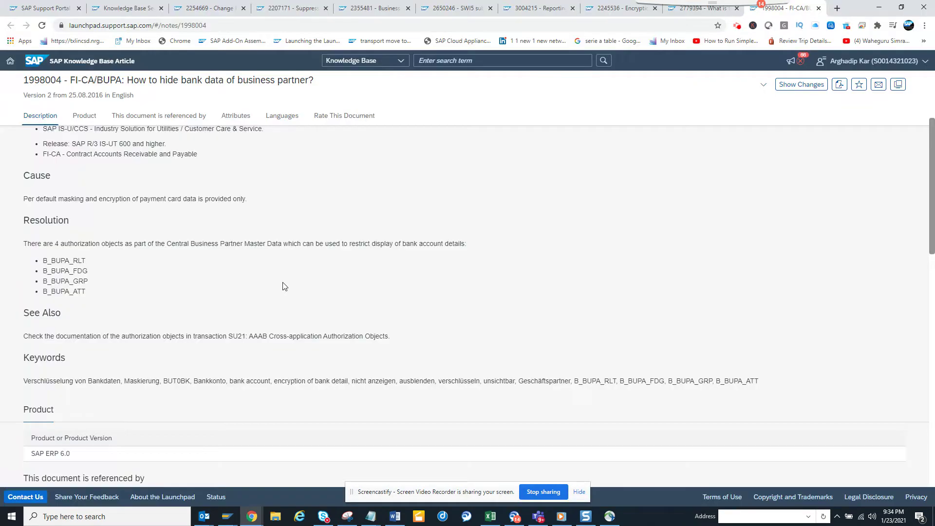
left_click_drag(90, 287, 39, 262)
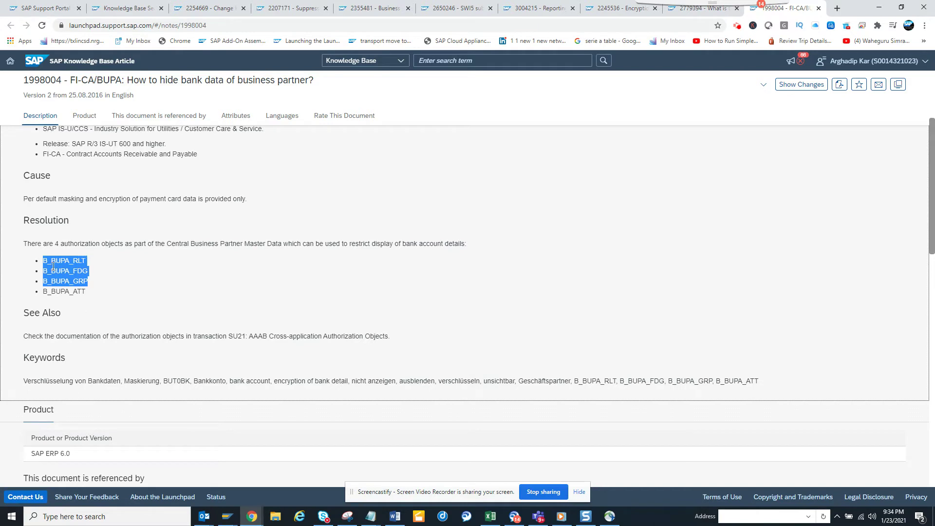
left_click_drag(89, 294, 45, 261)
key("alt+Tab")
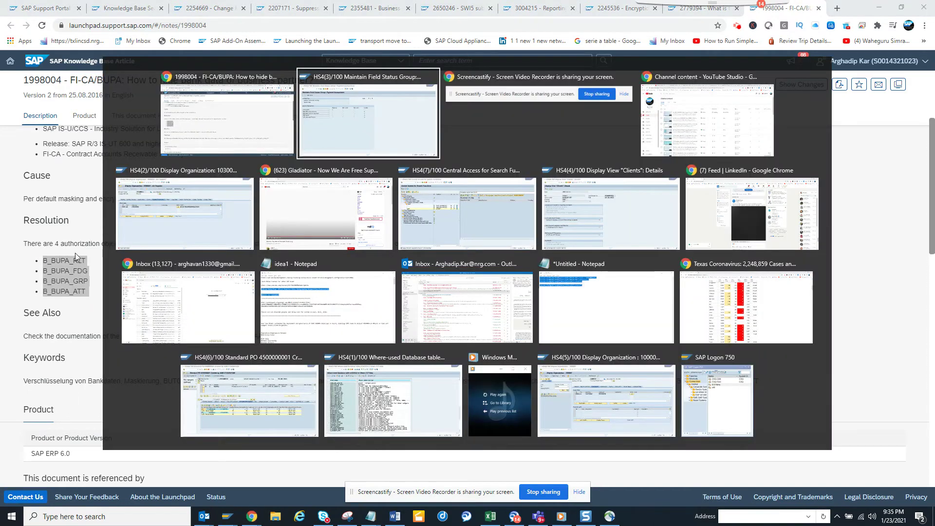
Step: Paste B_BUPA_RLT, B_BUPA_FDG, B_BUPA_GRP and B_BUPA_ATT below the Notepad script lines
key("alt+Tab")
key("alt+Tab")
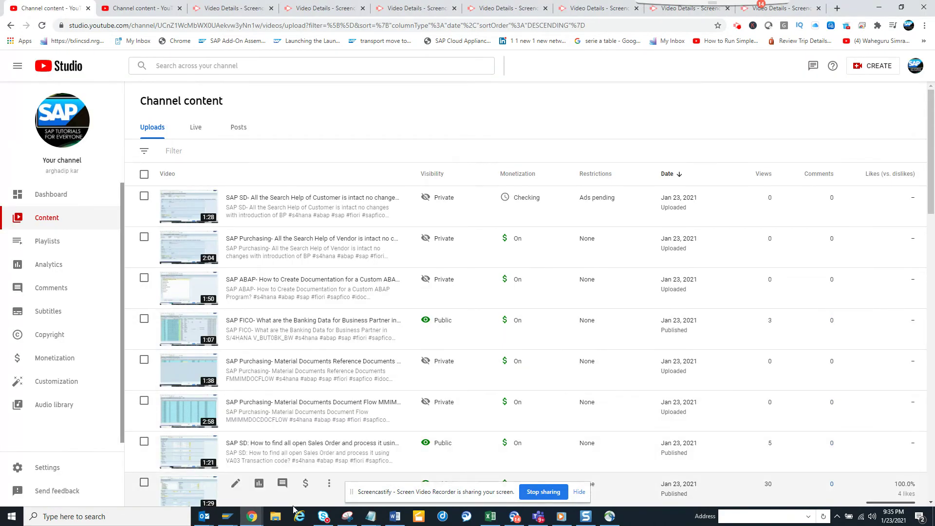
mouse_move(370, 517)
left_click(390, 488)
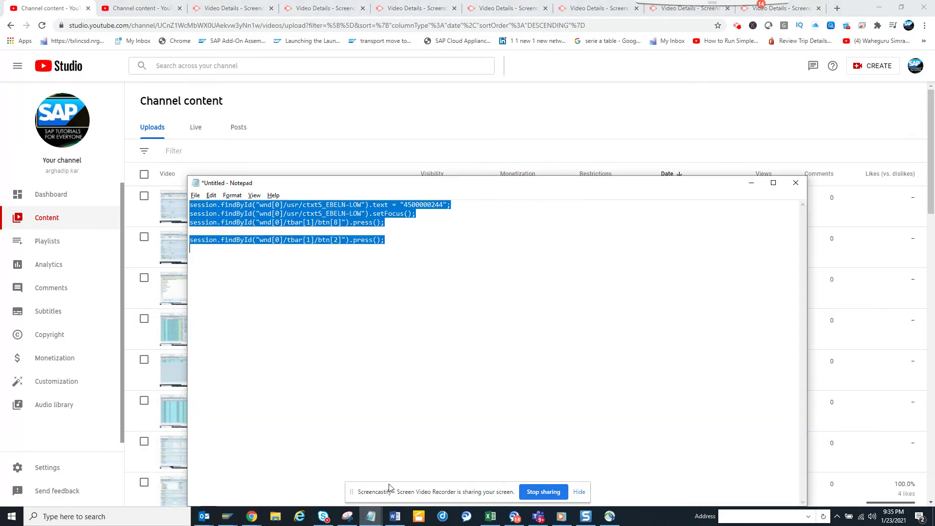
left_click(413, 239)
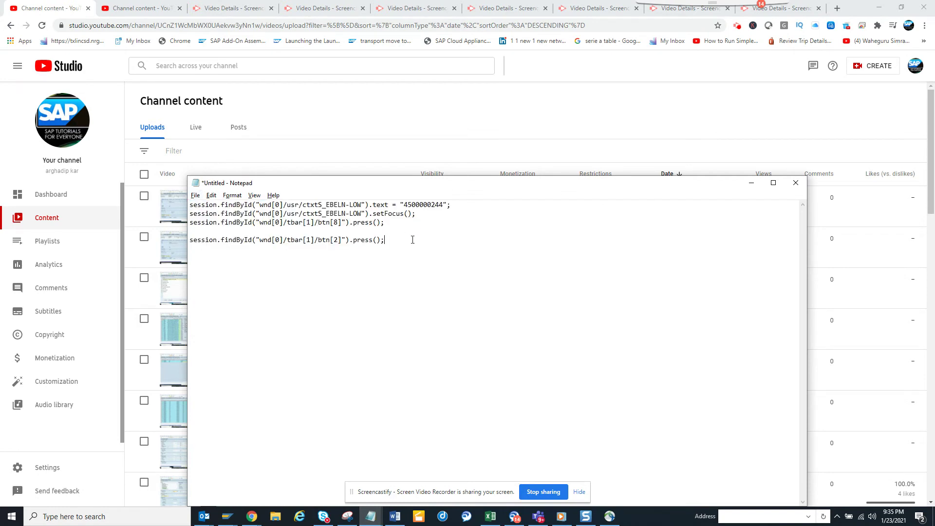
key("Return")
key("Return")
key("Return")
type("B_BUPA_RLT B_BUPA_FDG B_BUPA_GRP B_BUPA_ATT")
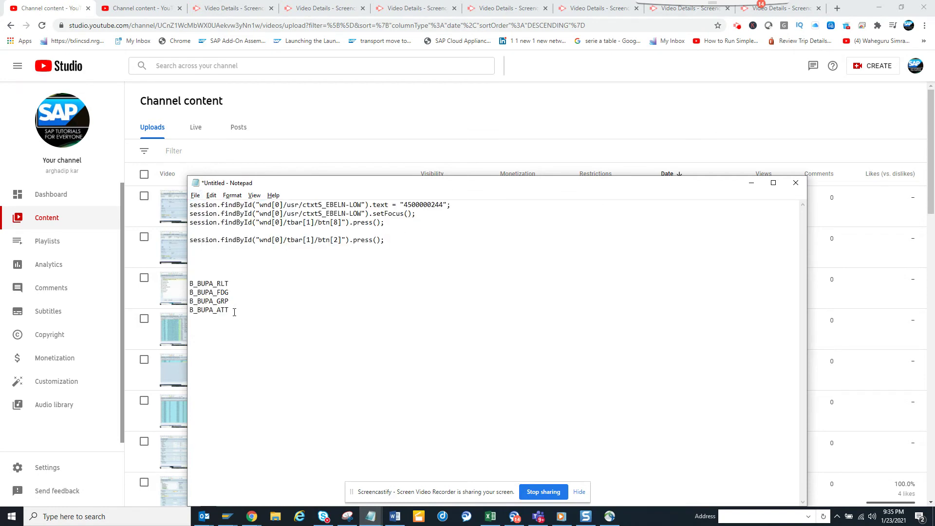
left_click_drag(236, 310, 189, 286)
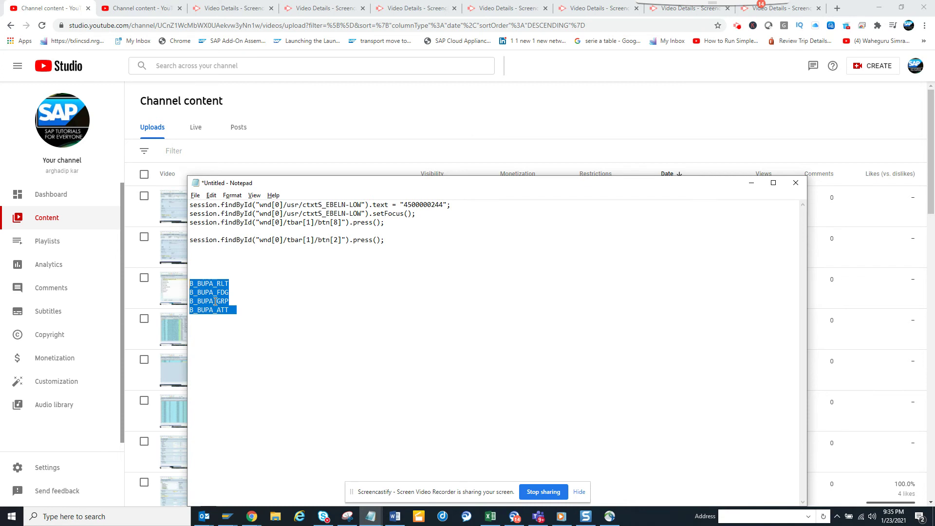
Step: Switch back to the SAP Maintain Field Status Group: Payment transactions screen
key("alt+Tab")
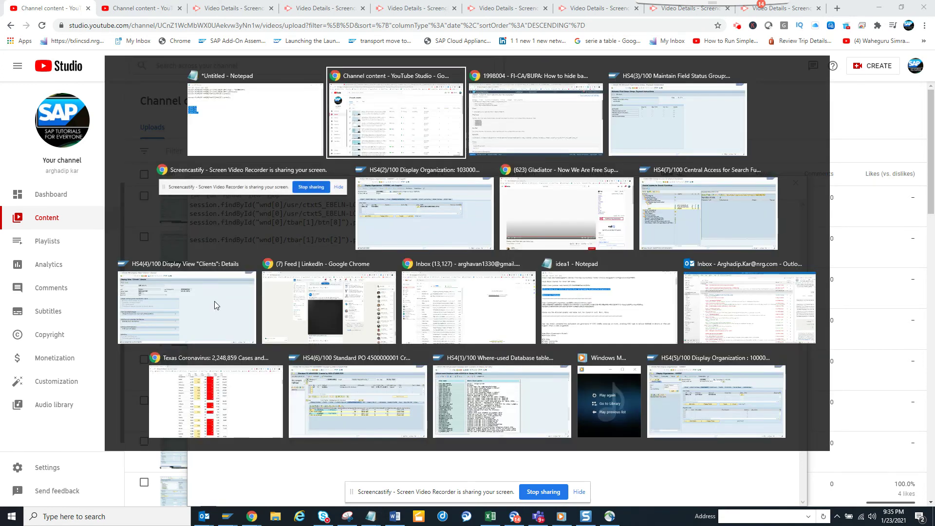
key("alt+Tab")
key("alt+Tab")
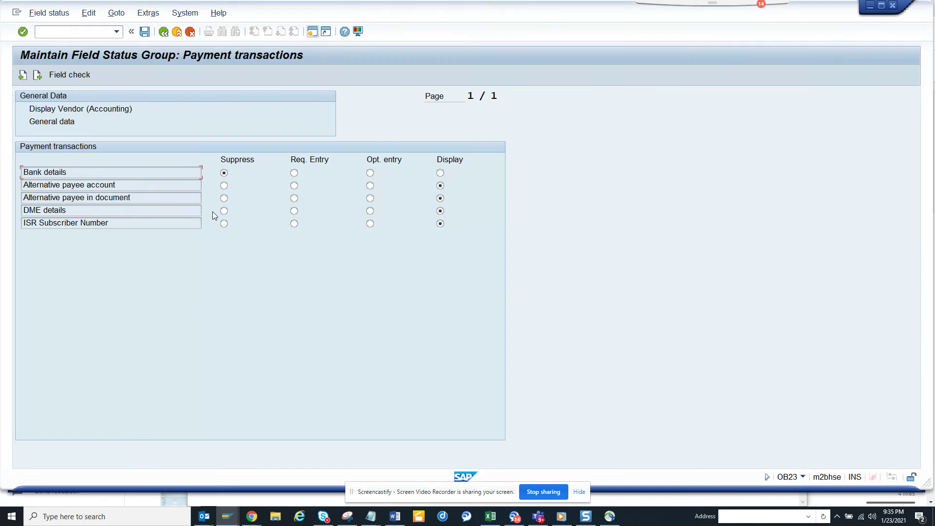